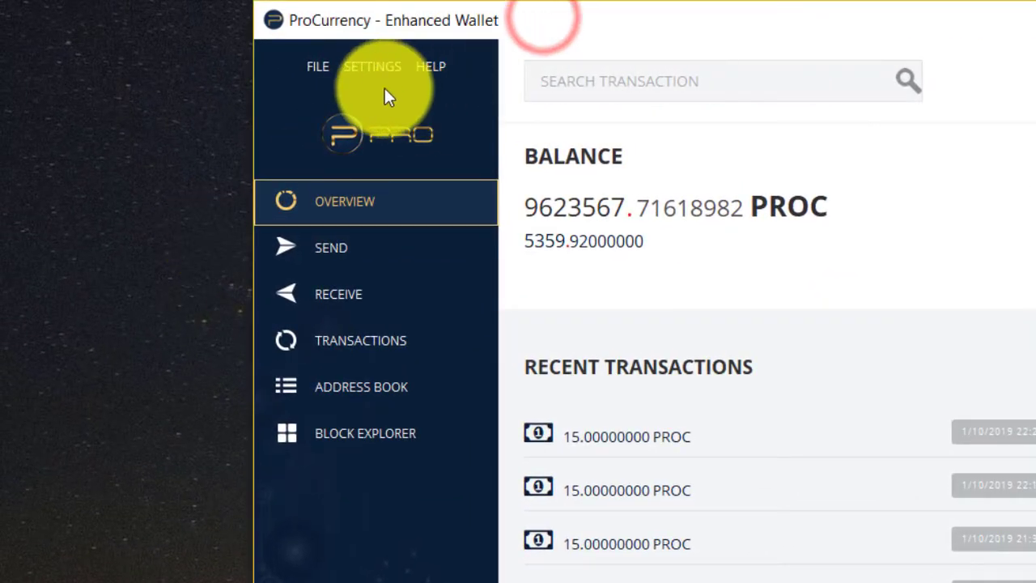
Step: Back up the wallet to the Desktop as a Wallet Data file named PROC Backup
left_click(311, 68)
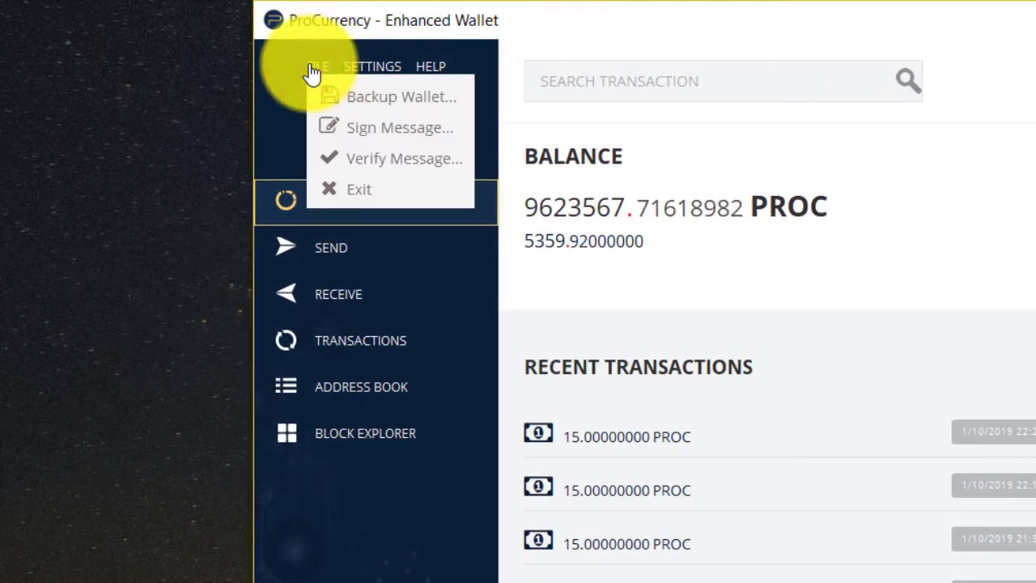
left_click(362, 101)
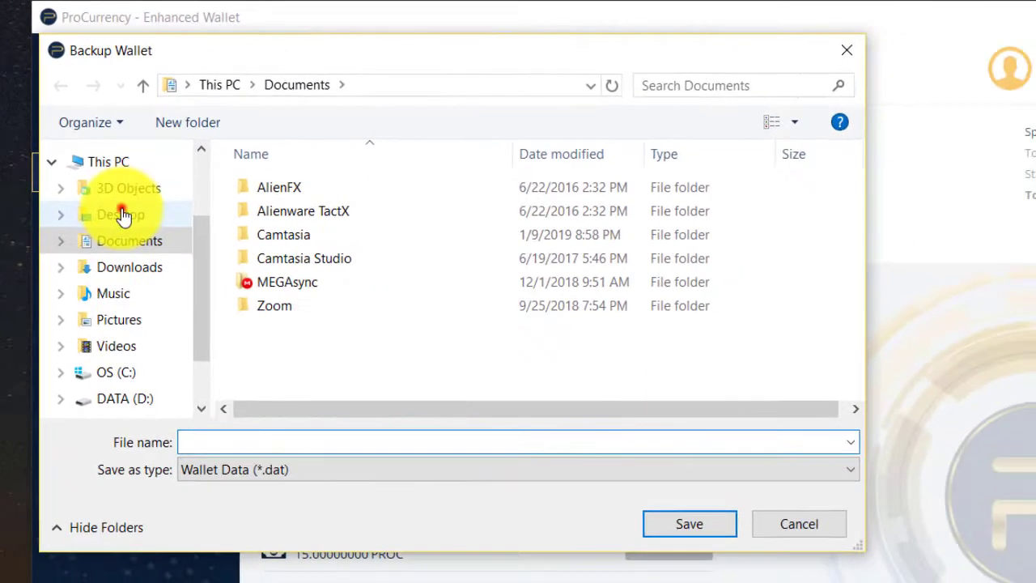
left_click(360, 252)
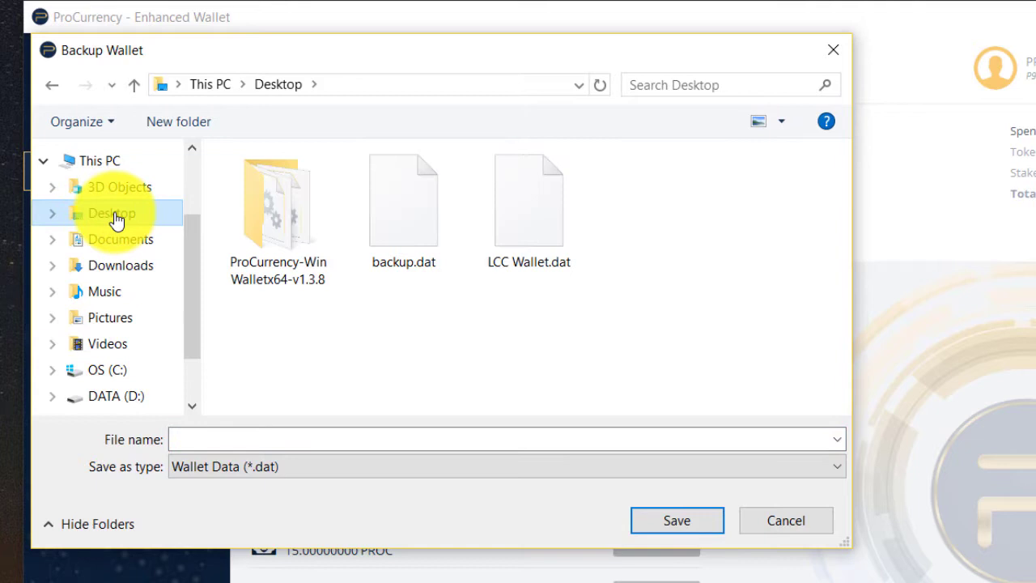
left_click(303, 439)
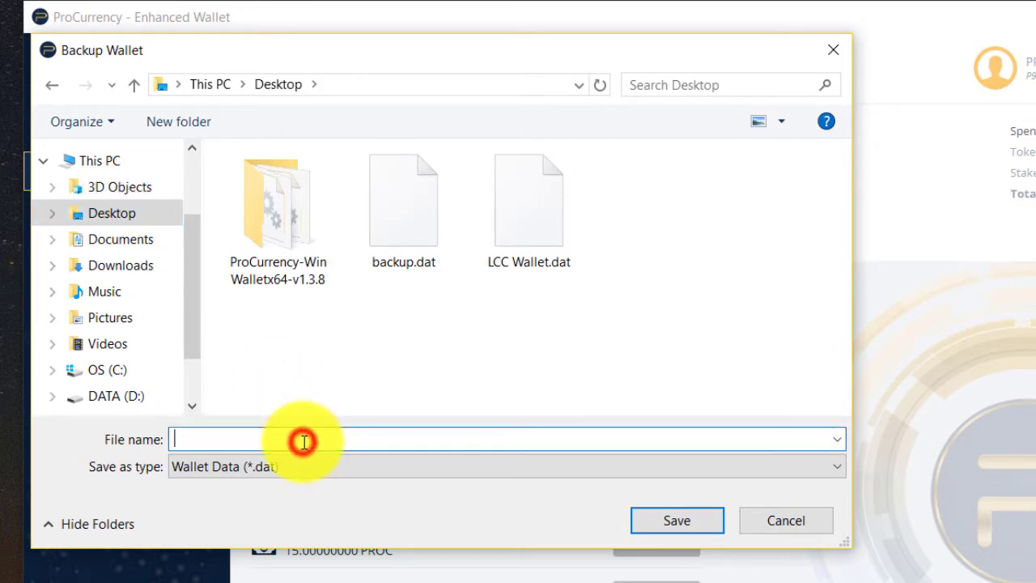
type("PROC Backup")
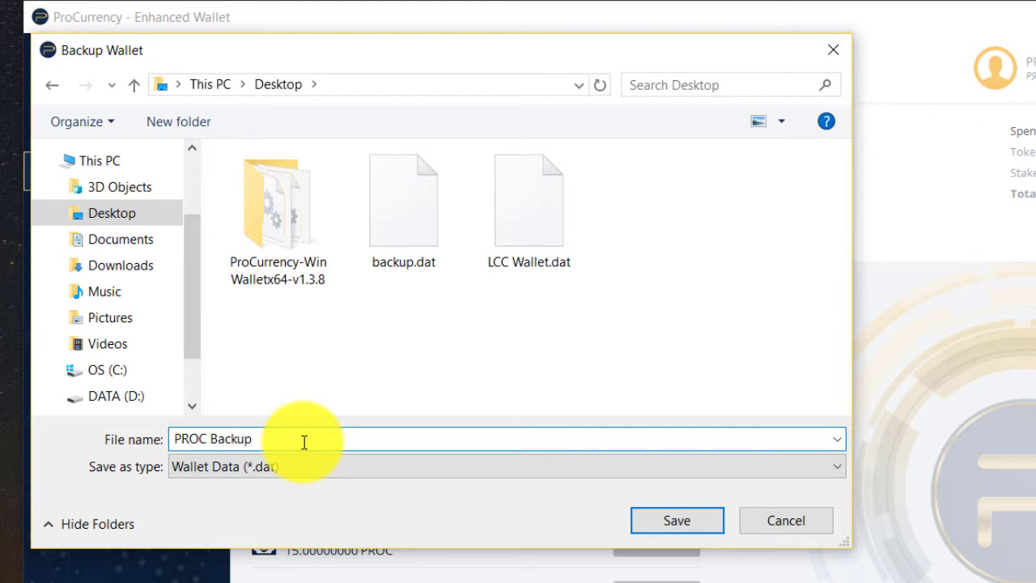
left_click(672, 519)
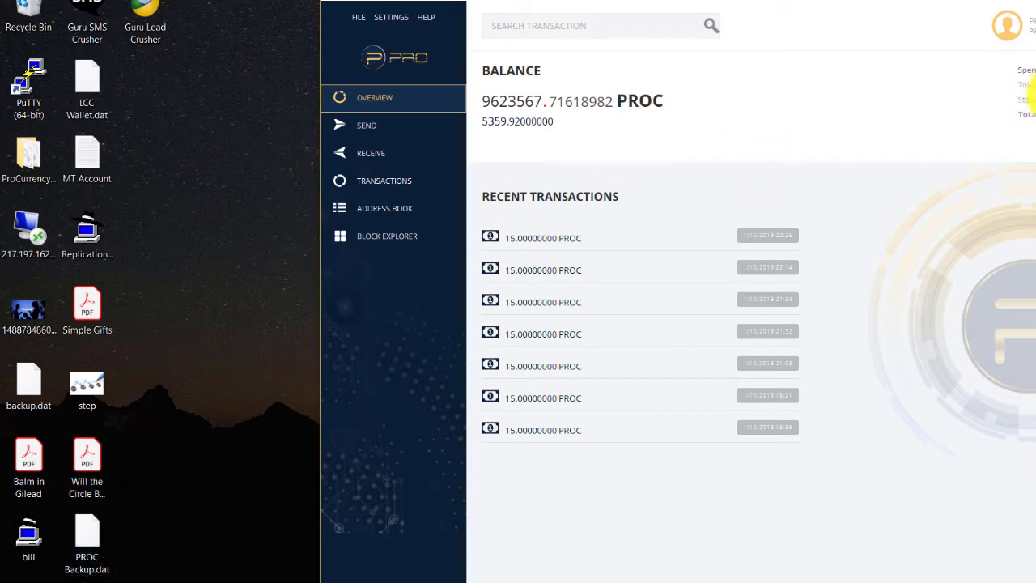
Step: Close the wallet and check the hidden notification area icons for it still running in the background
key("alt+F4")
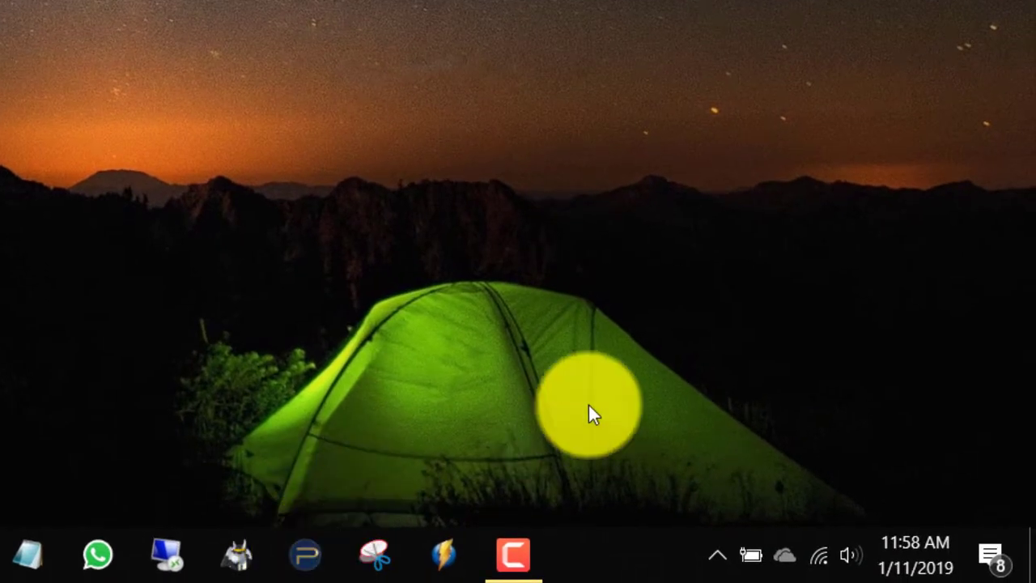
left_click(710, 539)
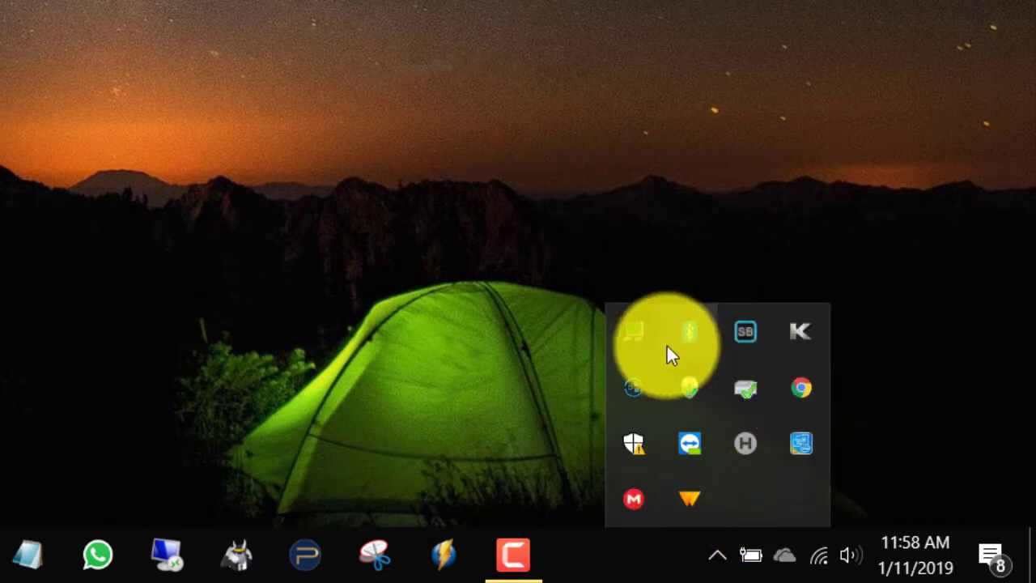
Step: Switch to Chrome and open github.com/procommerce-io/procurrency/releases/ in a new tab
left_click(192, 26)
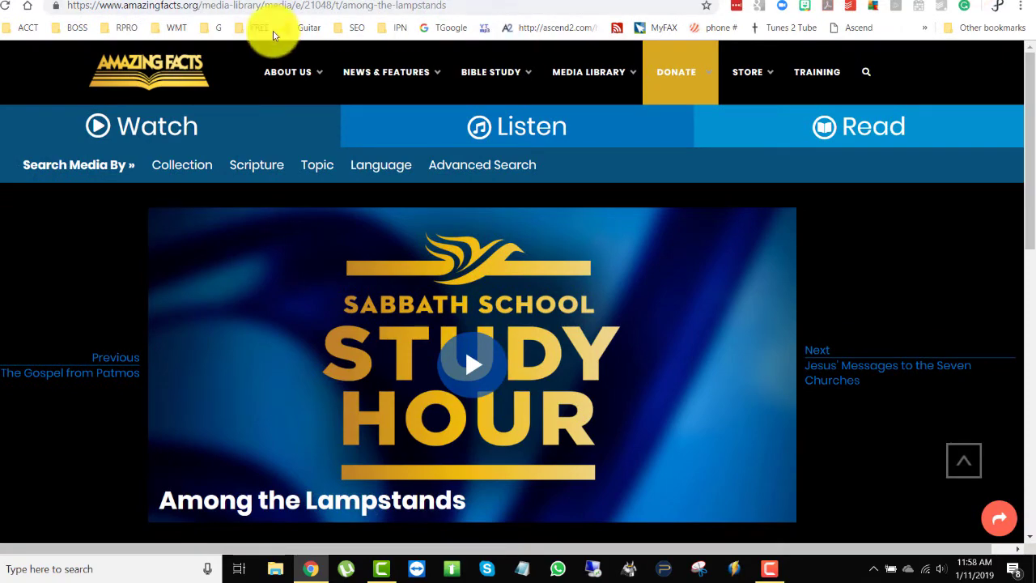
left_click(301, 0)
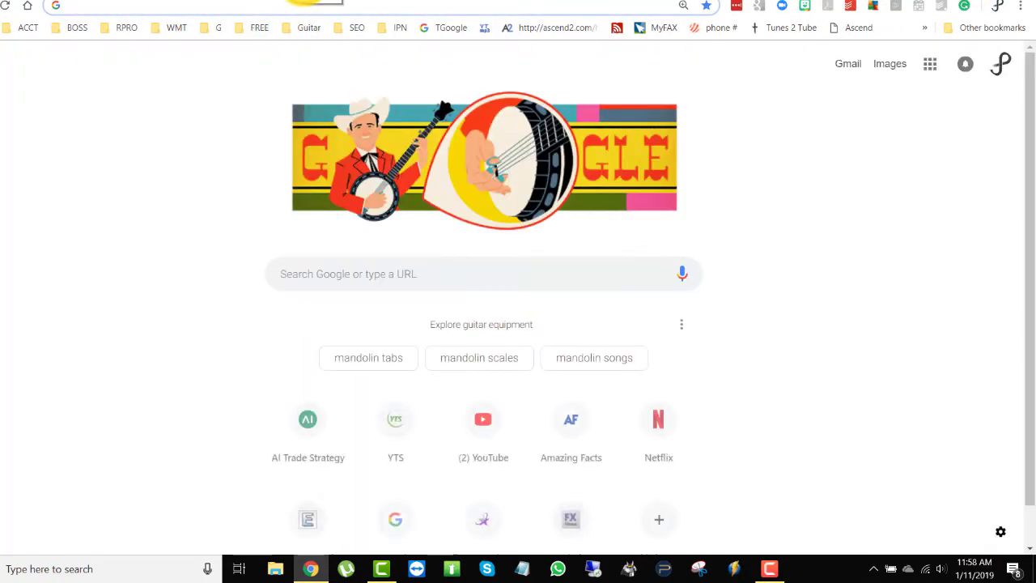
type("github.com/procommerce-io/procurrency/releases/")
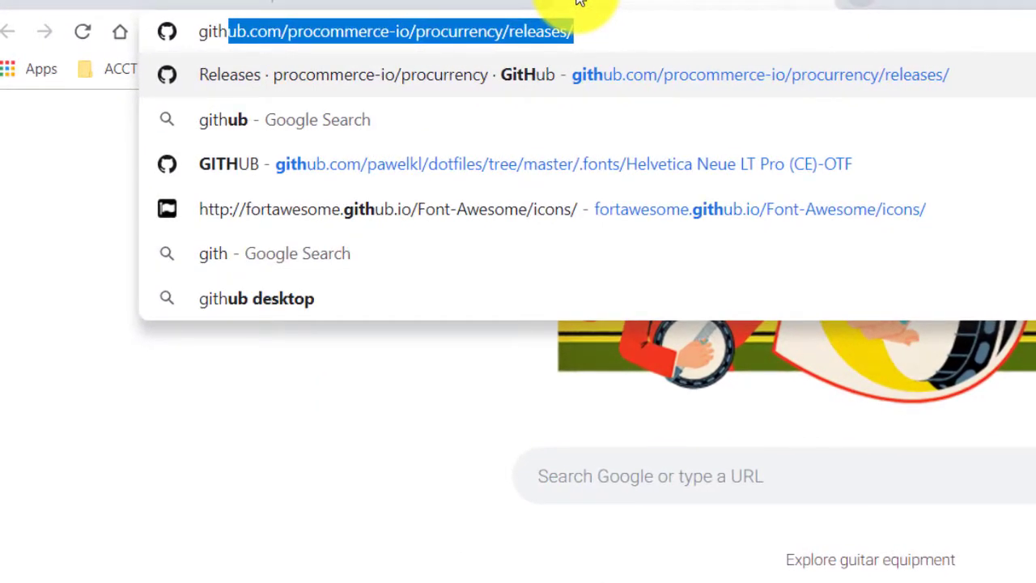
left_click(586, 27)
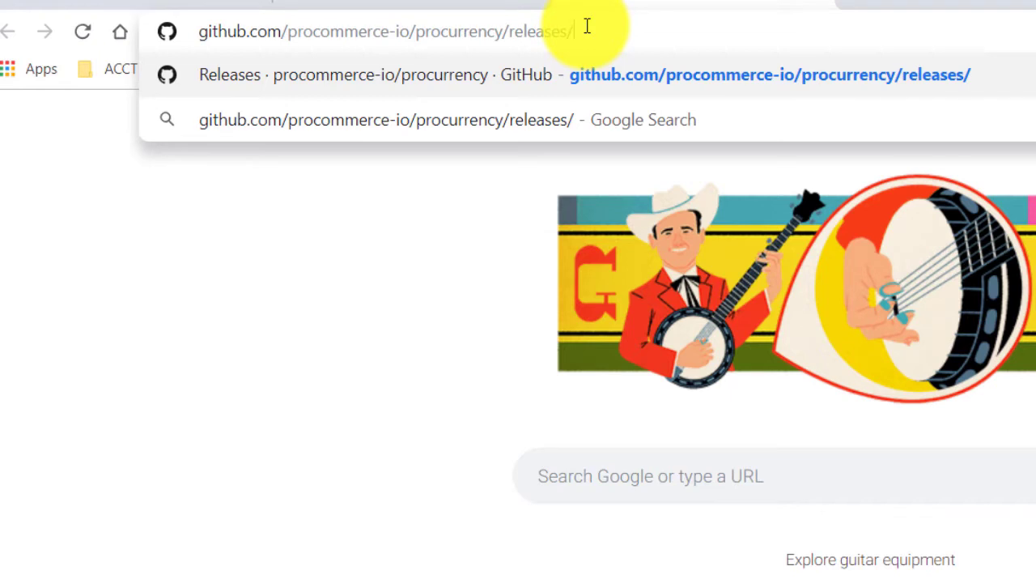
key("Return")
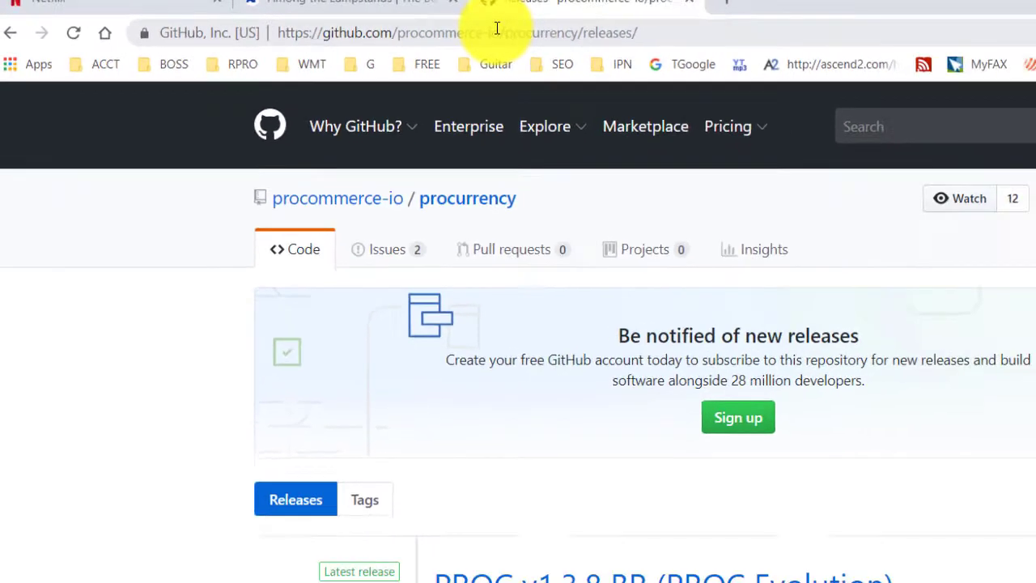
Step: Download ProCurrency-WinWalletx64-v1.3.8.zip from the latest release and show the downloaded file in its folder
left_click_drag(1031, 101, 1031, 120)
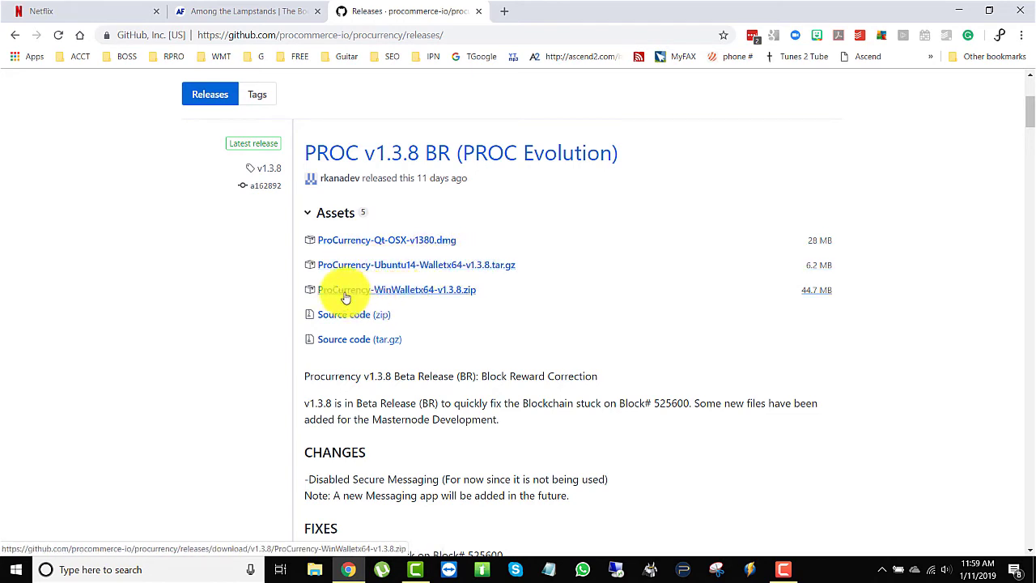
left_click(398, 290)
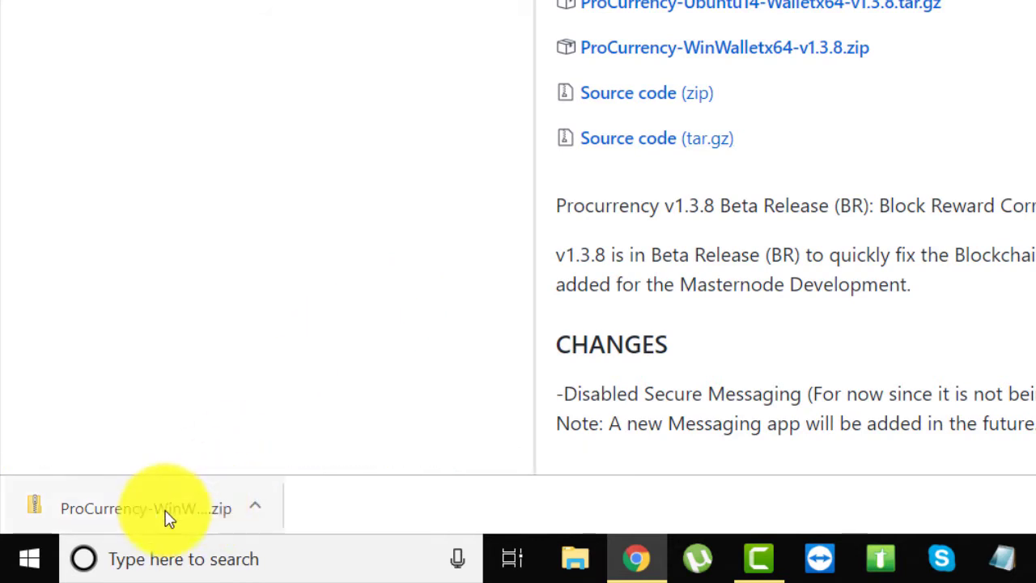
left_click(258, 510)
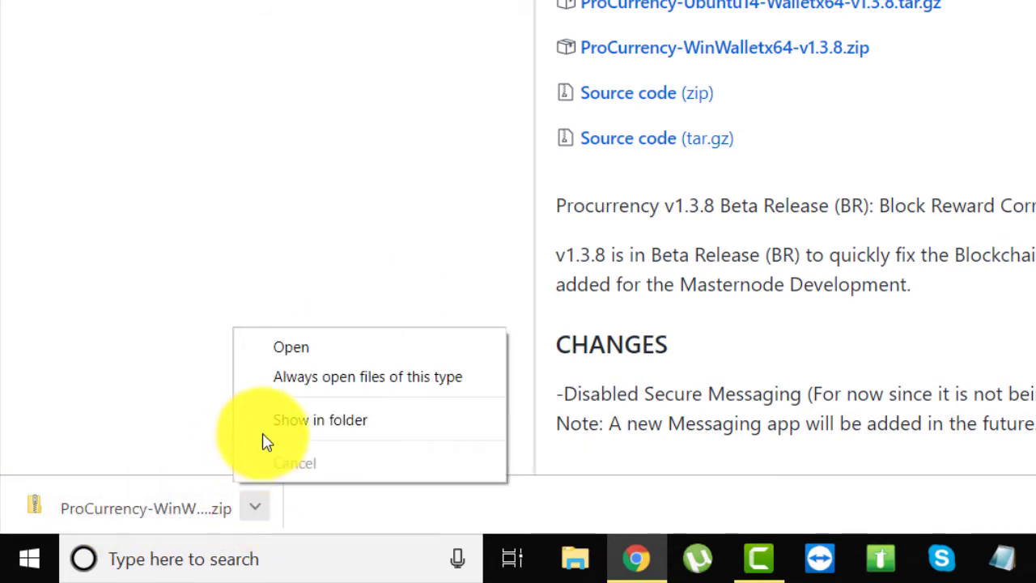
left_click(336, 429)
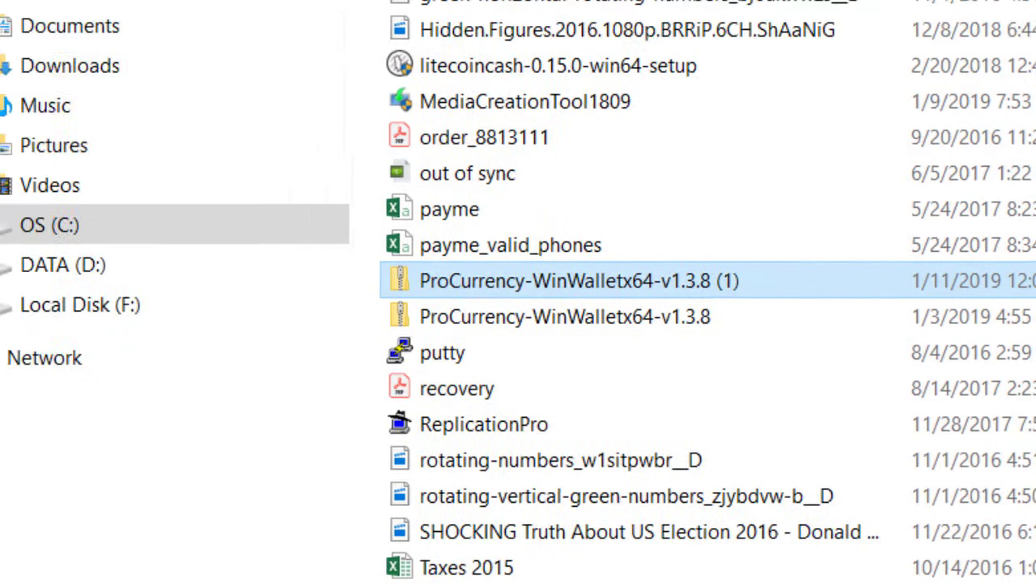
Step: Delete the duplicate ProCurrency-WinWalletx64-v1.3.8 (1) archive and extract the original zip into the Desktop's ProCurrency-WinWalletx64-v1.3.8 folder
key("Delete")
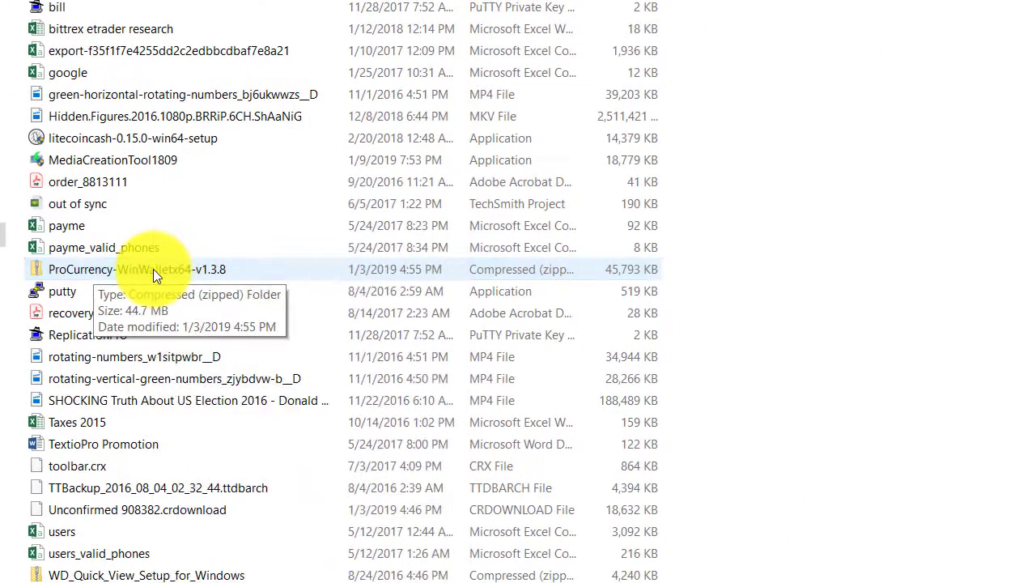
right_click(627, 316)
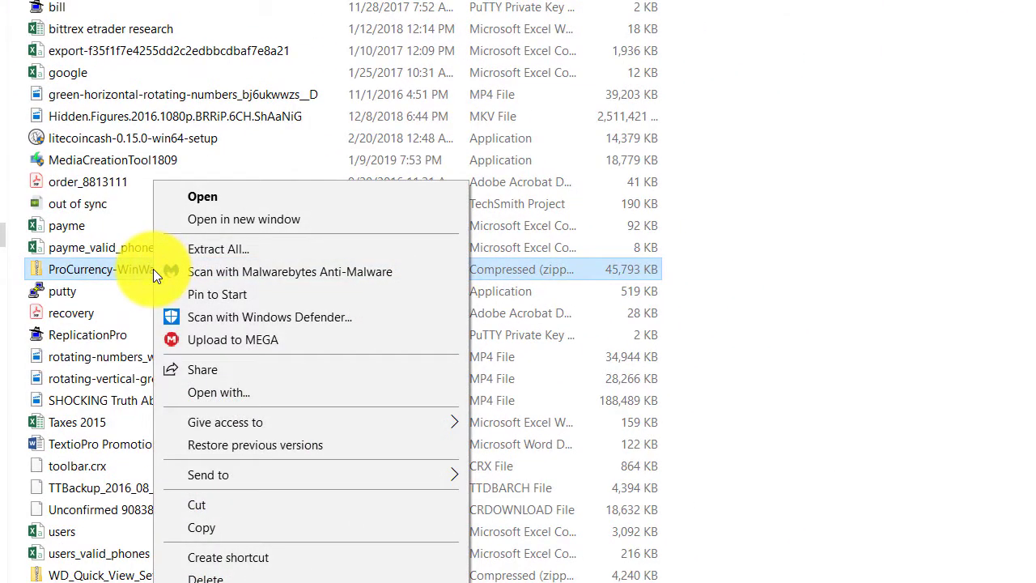
left_click(197, 250)
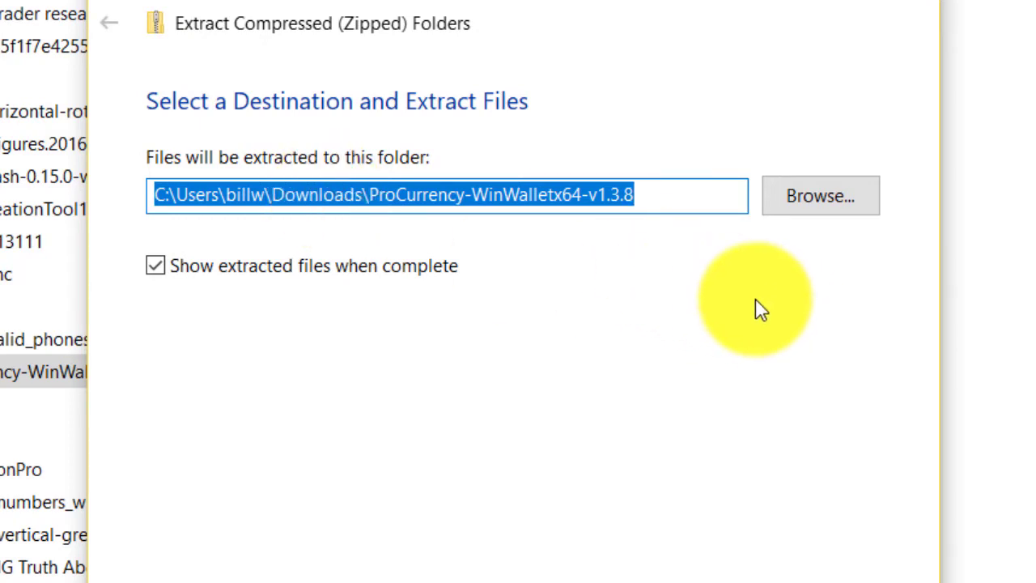
left_click(810, 203)
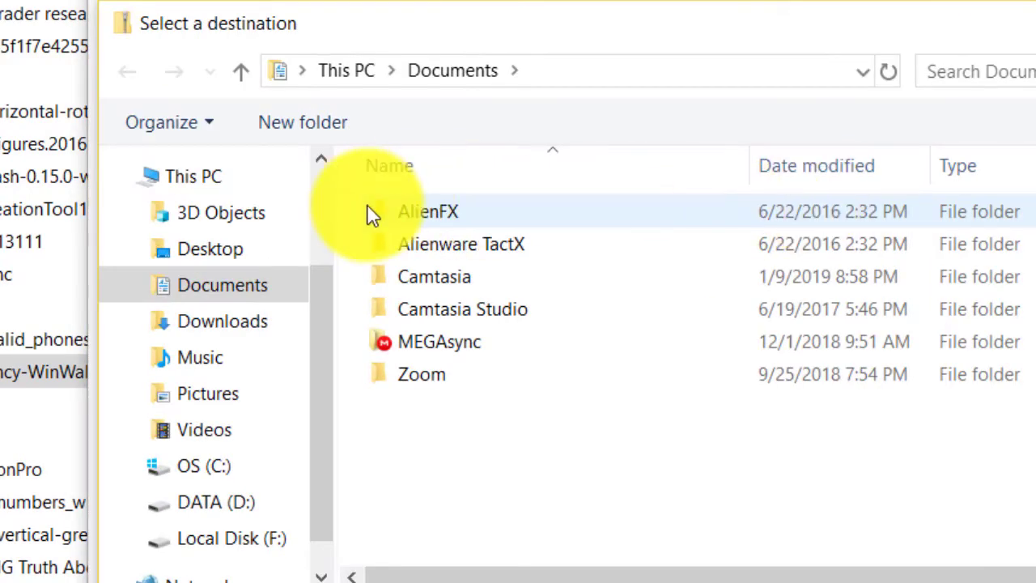
left_click(234, 251)
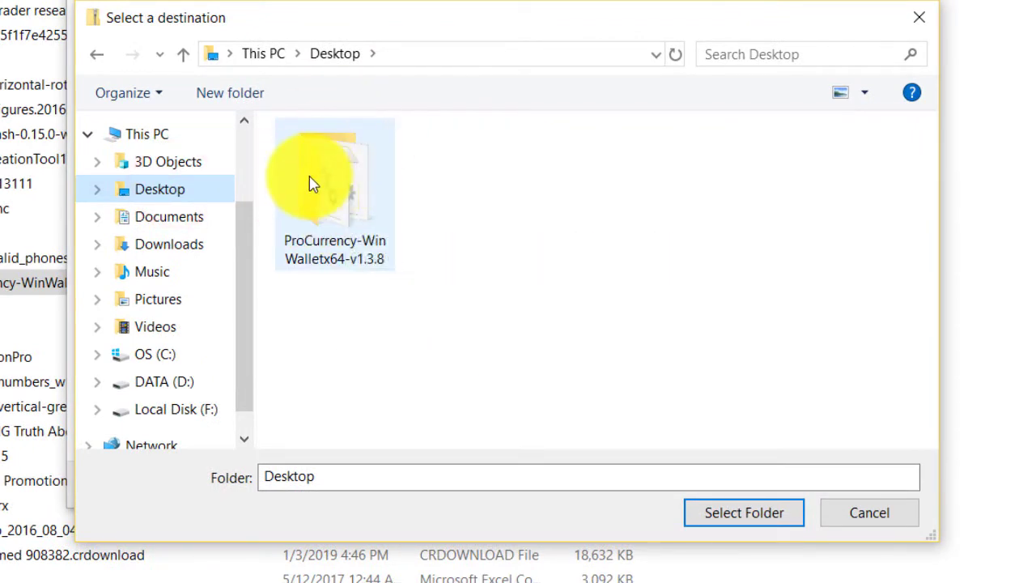
left_click(329, 185)
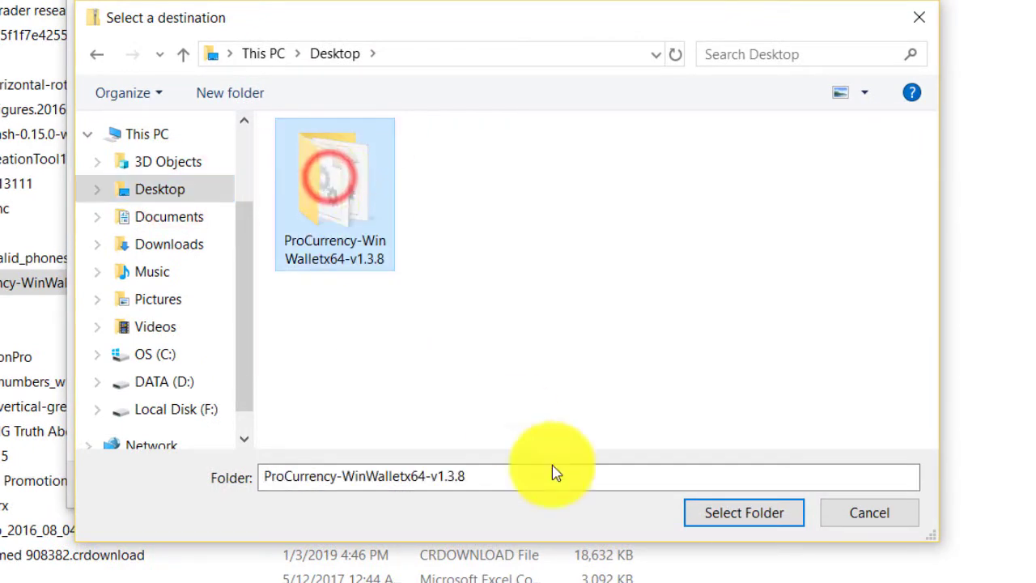
left_click(731, 518)
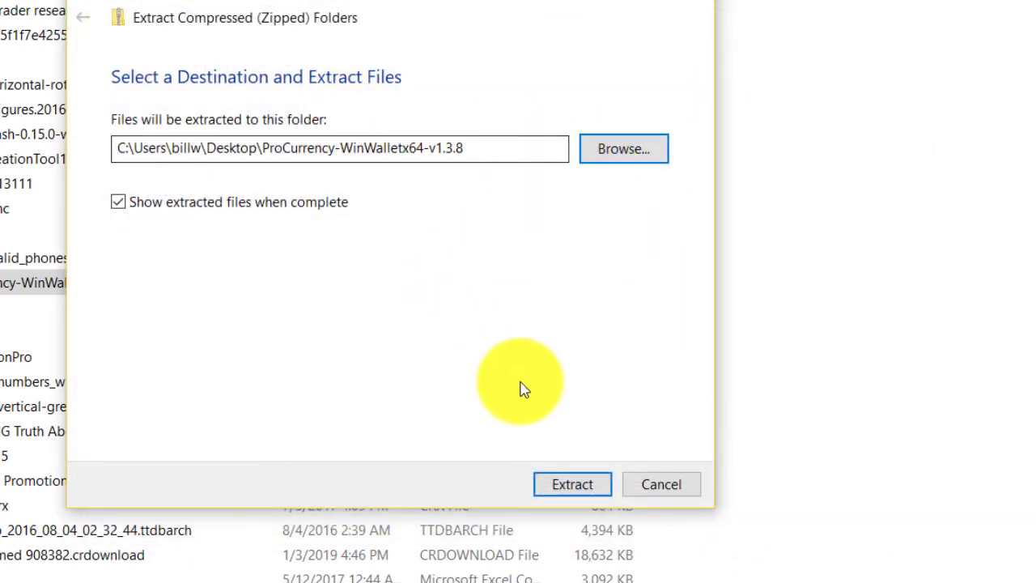
left_click(565, 486)
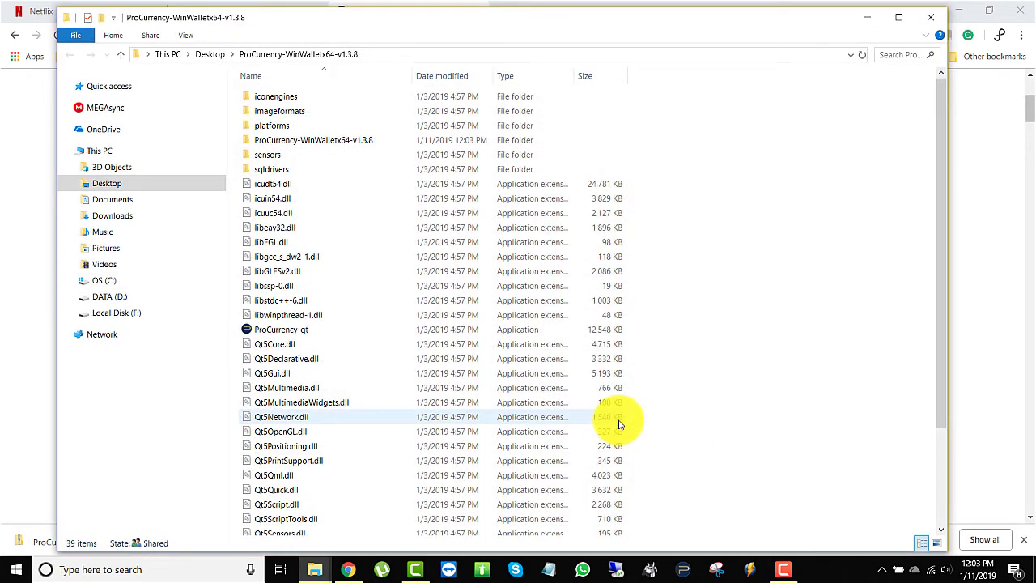
Step: Clear the open Explorer windows out of the way and open the ProCurrency-WinWalletx64-v1.3.8 folder from the desktop
left_click(868, 17)
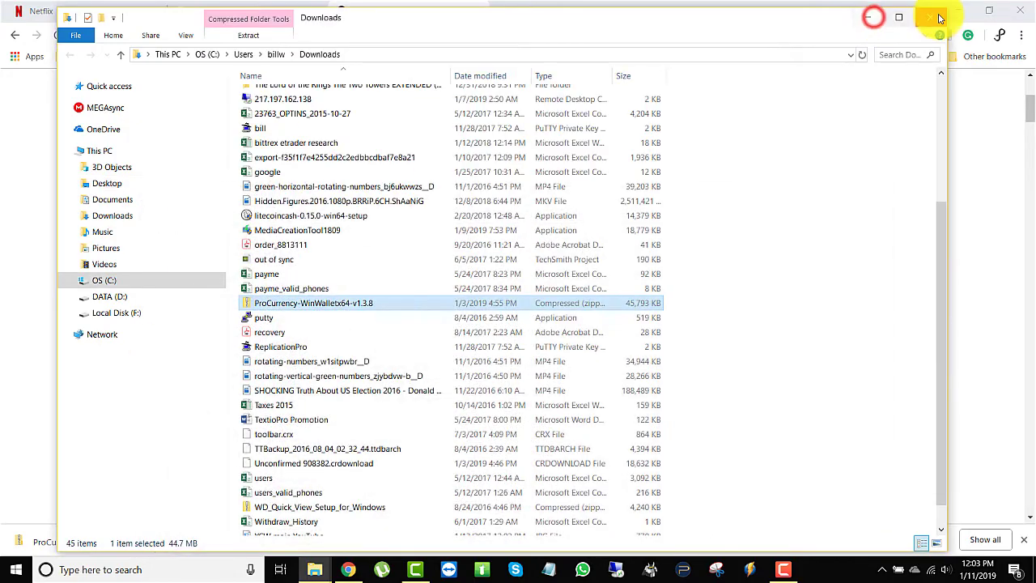
left_click(870, 17)
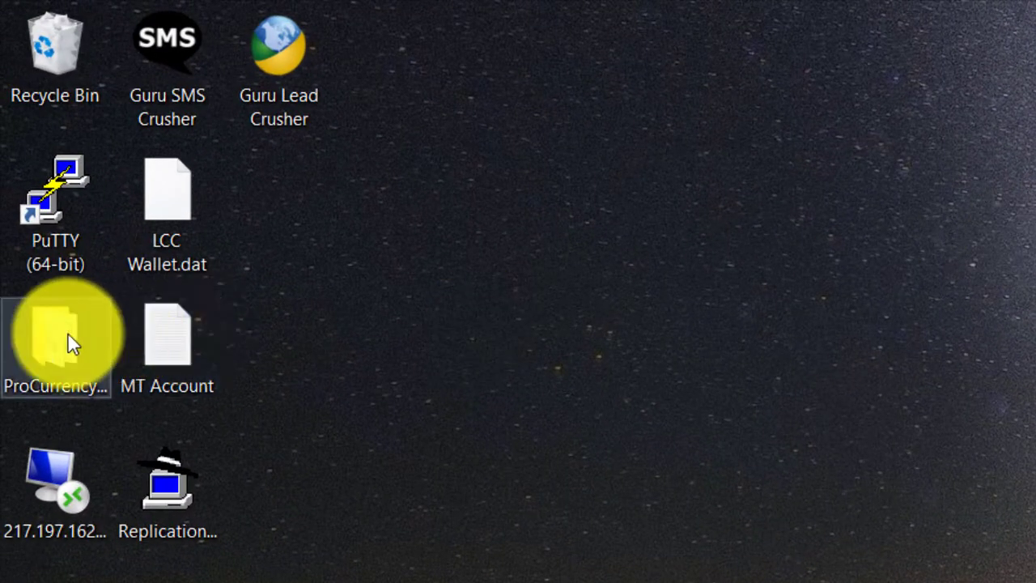
left_click(68, 339)
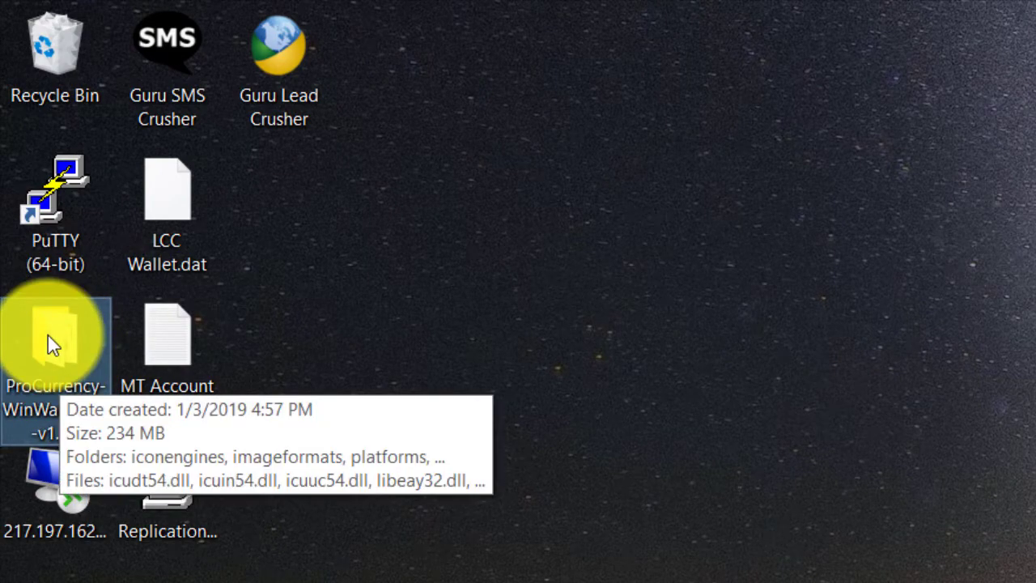
double_click(48, 335)
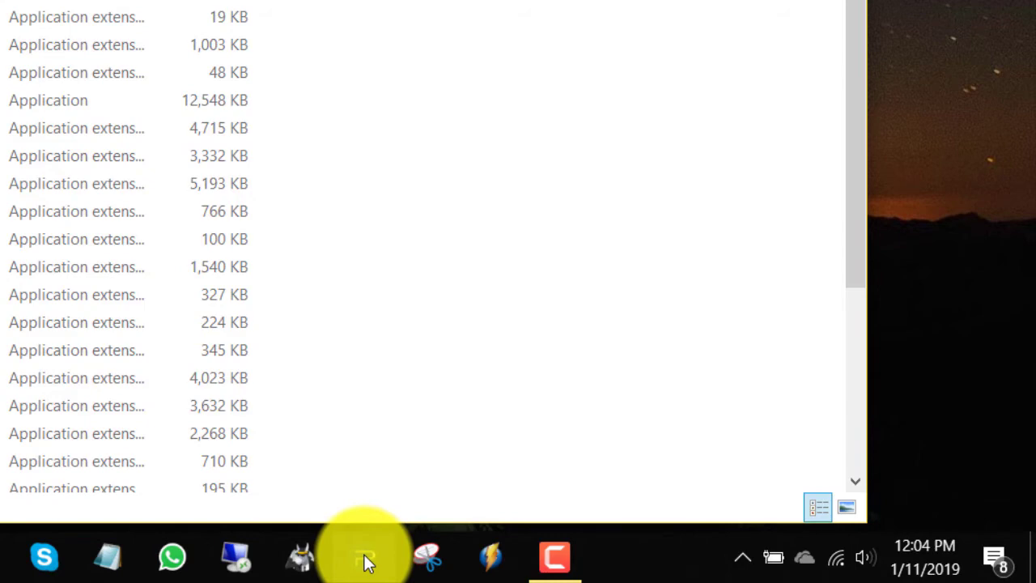
Step: Unpin the old ProCurrency program from the taskbar and pin the new ProCurrency-qt application in its place
right_click(366, 559)
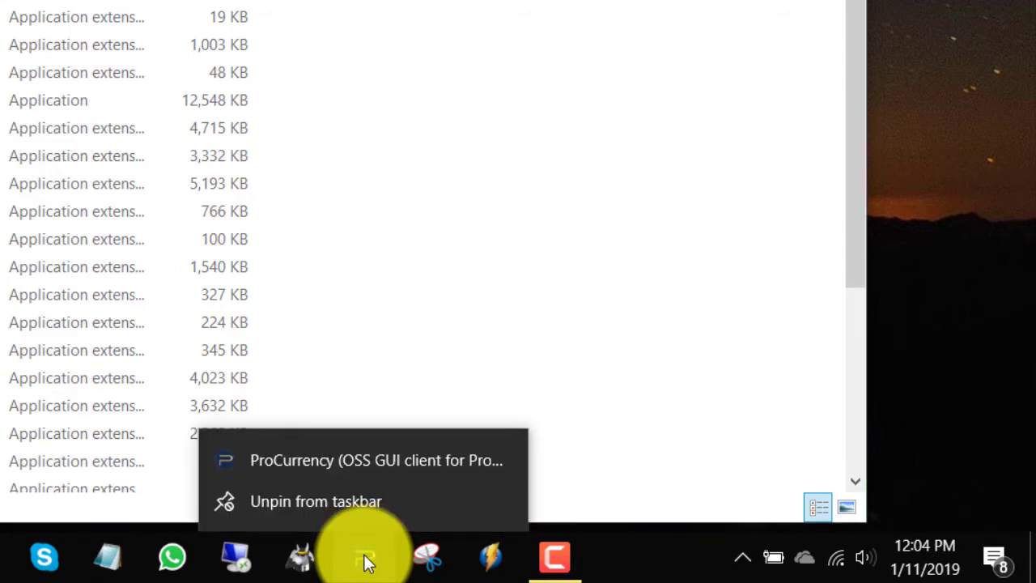
left_click(340, 502)
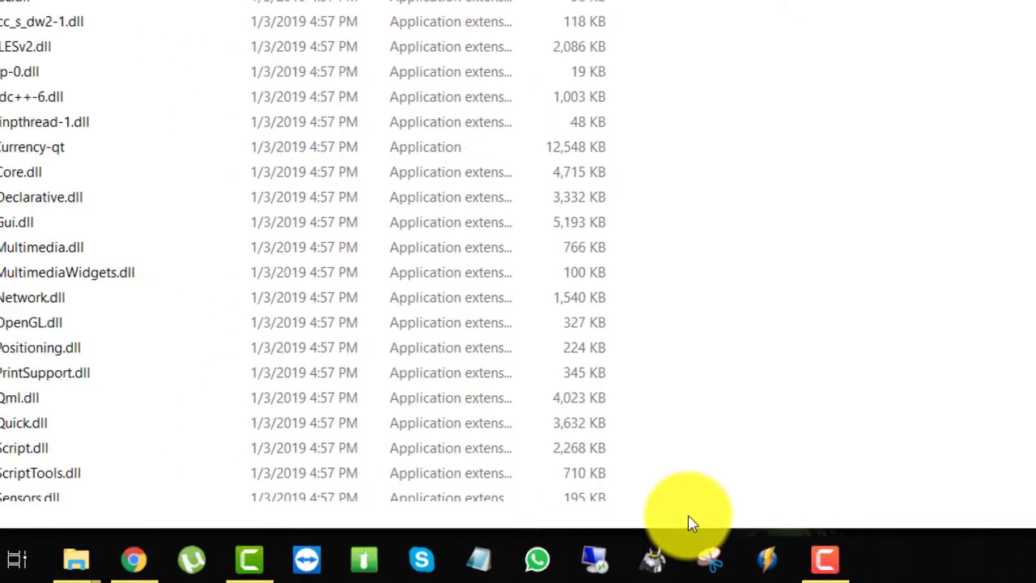
left_click(23, 152)
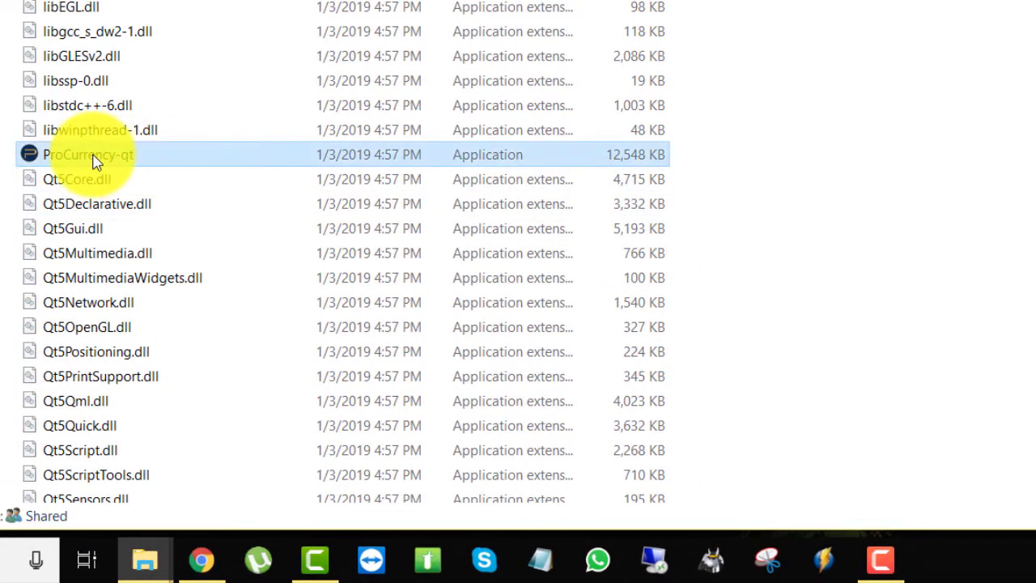
mouse_move(34, 160)
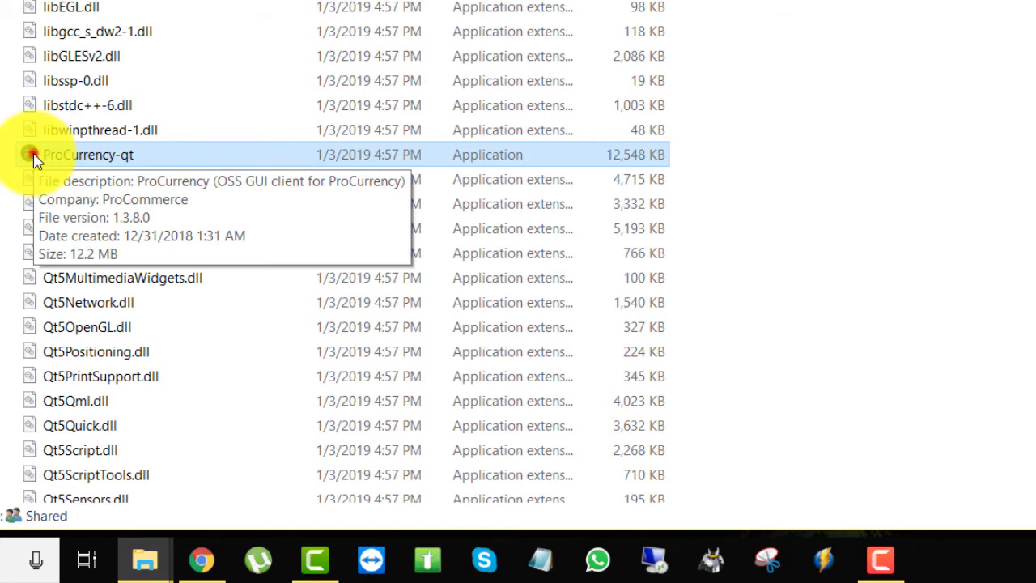
left_click_drag(34, 159, 694, 559)
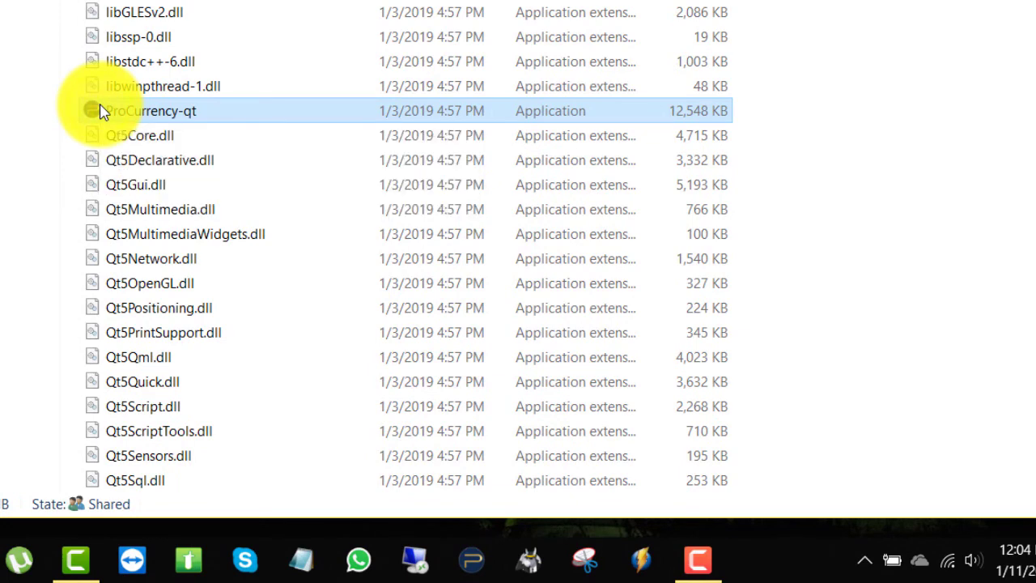
Step: Create a desktop shortcut to the ProCurrency-qt application
right_click(99, 111)
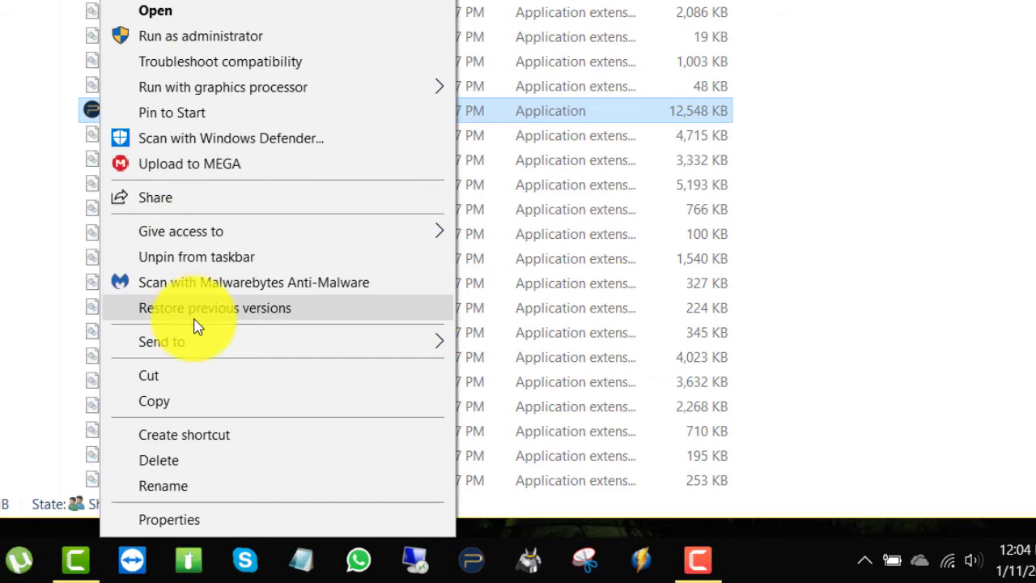
mouse_move(199, 340)
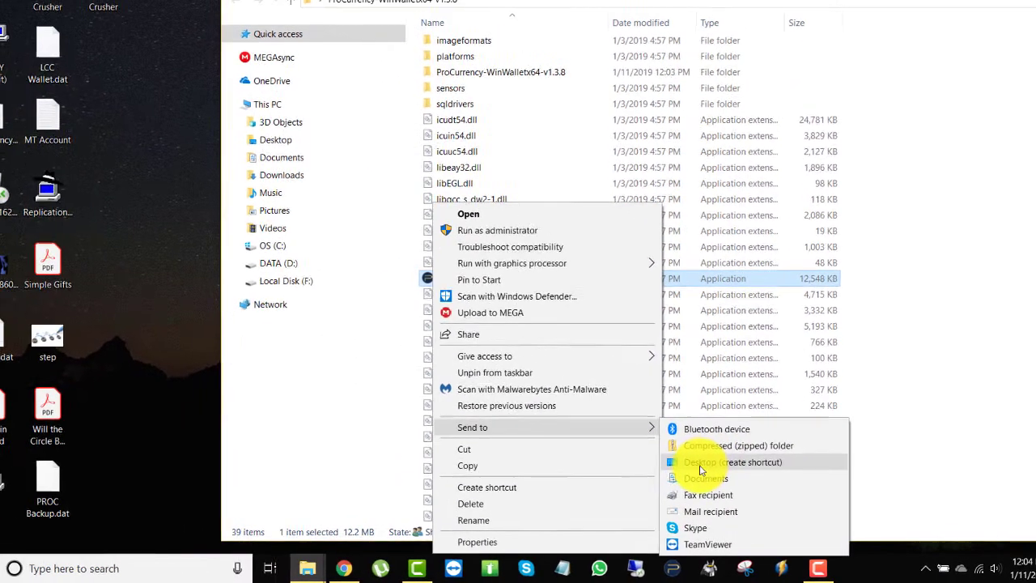
left_click(758, 468)
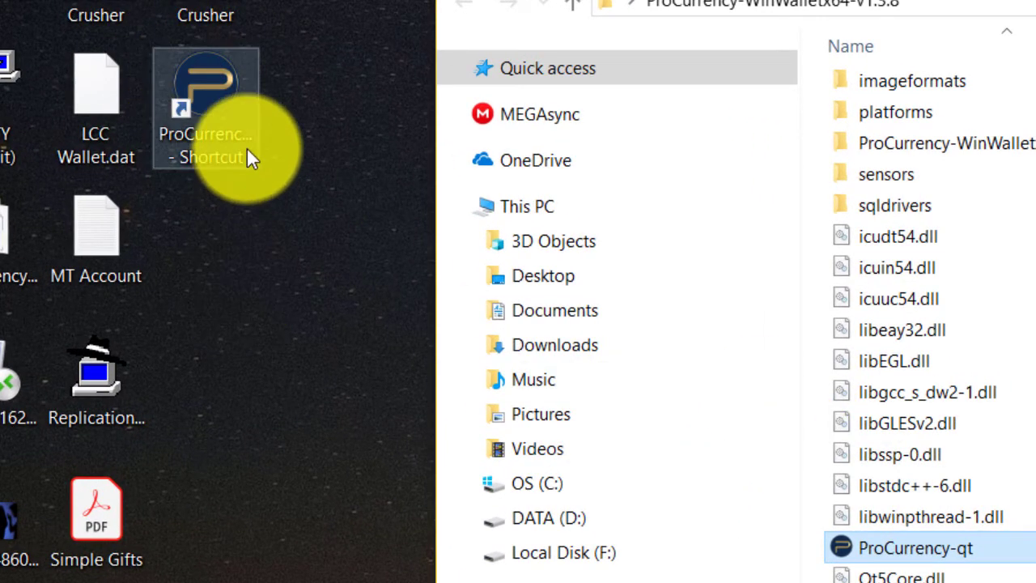
left_click_drag(262, 173, 58, 48)
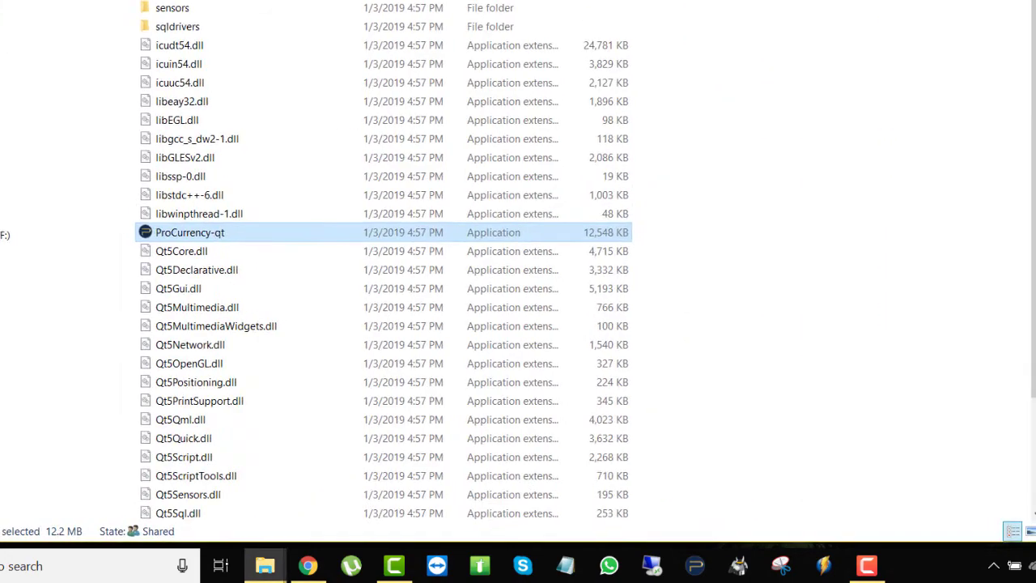
Step: Return to the desktop and launch the new ProCurrency wallet from its taskbar pin
key("super+d")
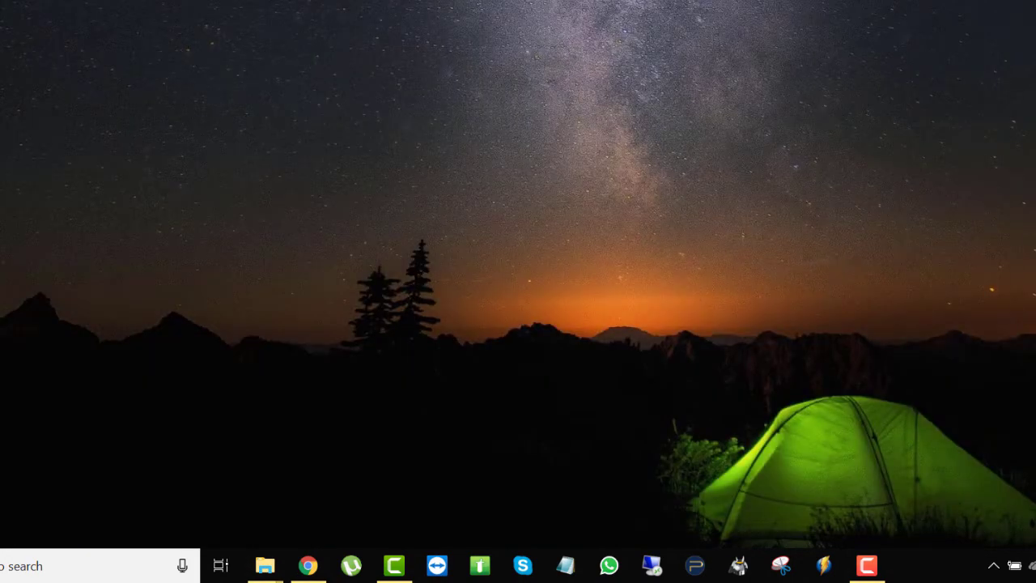
left_click(695, 566)
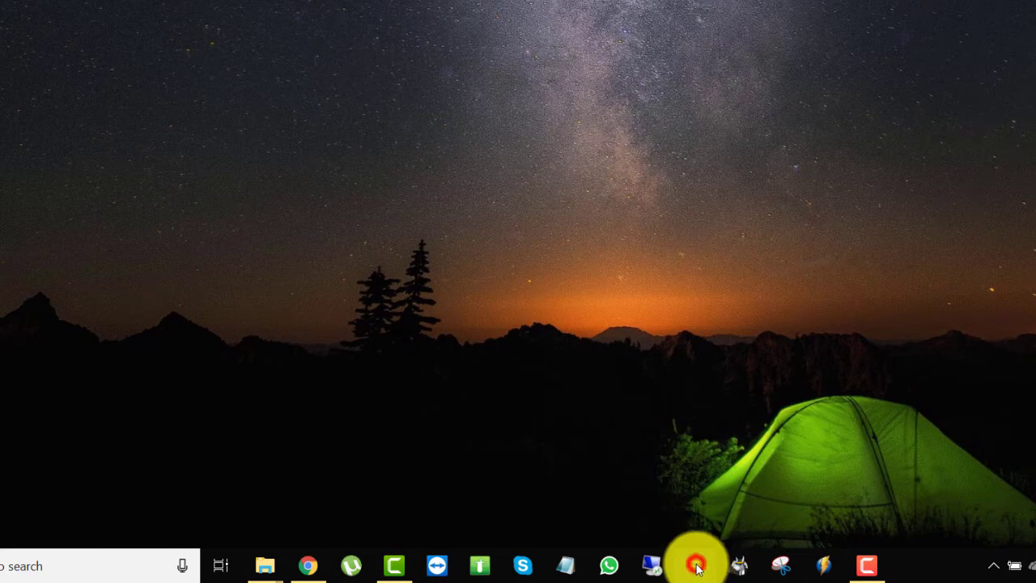